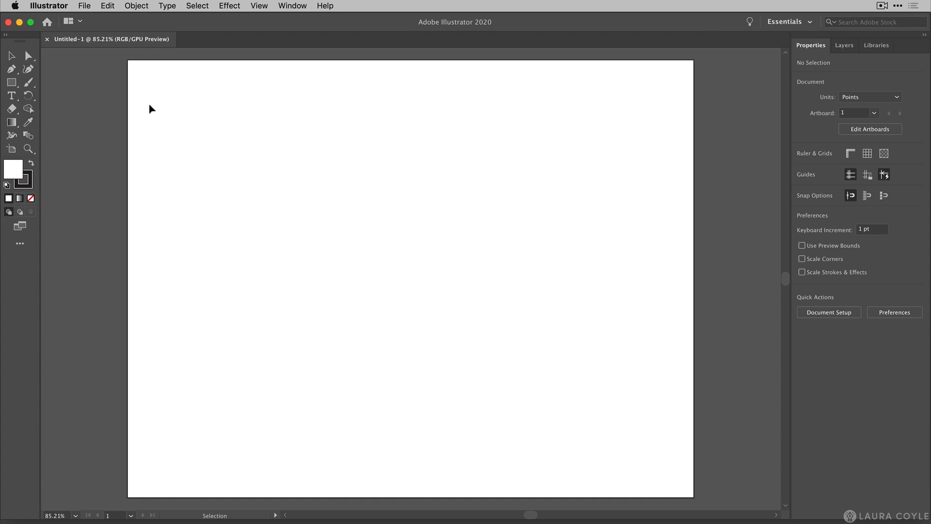
# Step: Open the application preferences and show the User Interface settings
pyautogui.click(54, 7)
pyautogui.moveTo(69, 239)
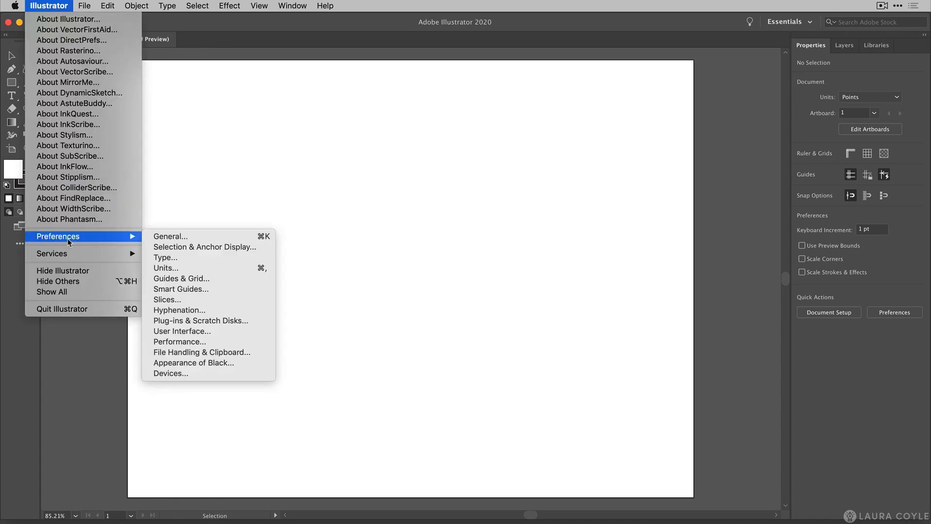
pyautogui.click(169, 241)
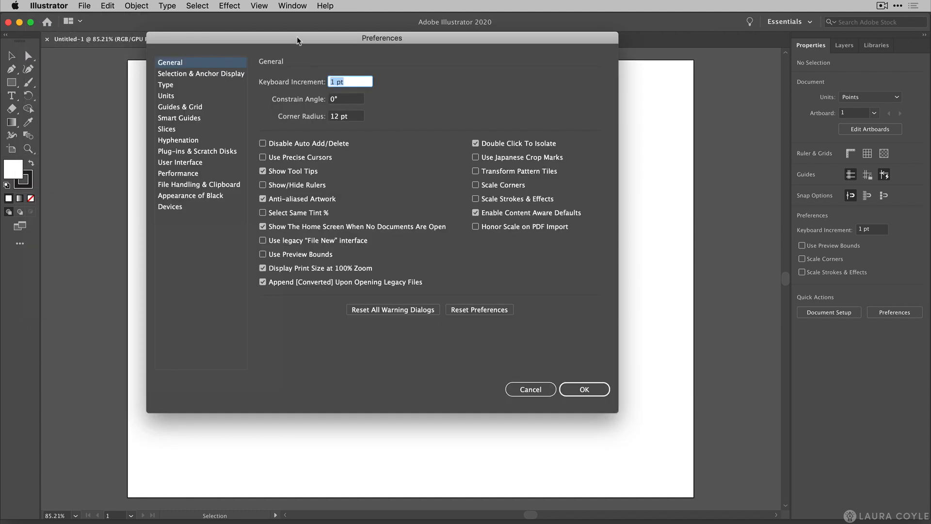
pyautogui.moveTo(297, 36); pyautogui.dragTo(316, 95)
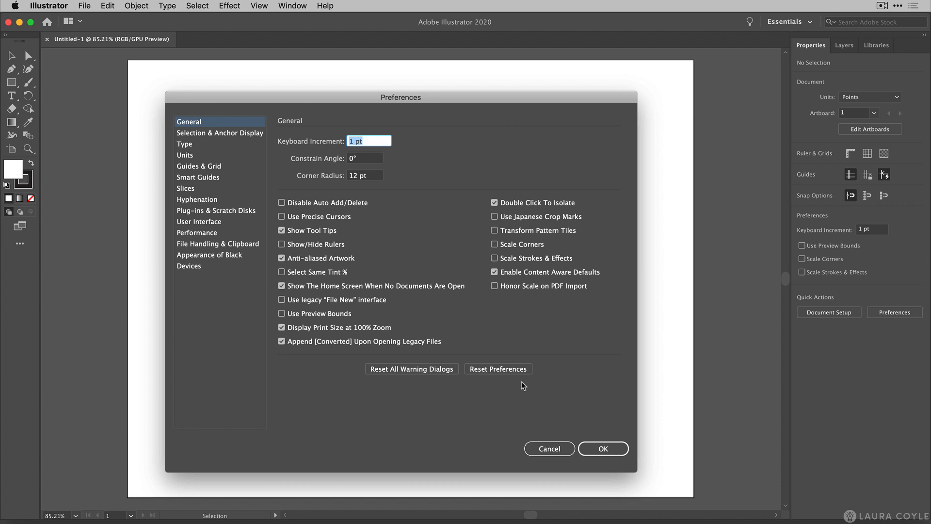
pyautogui.click(210, 222)
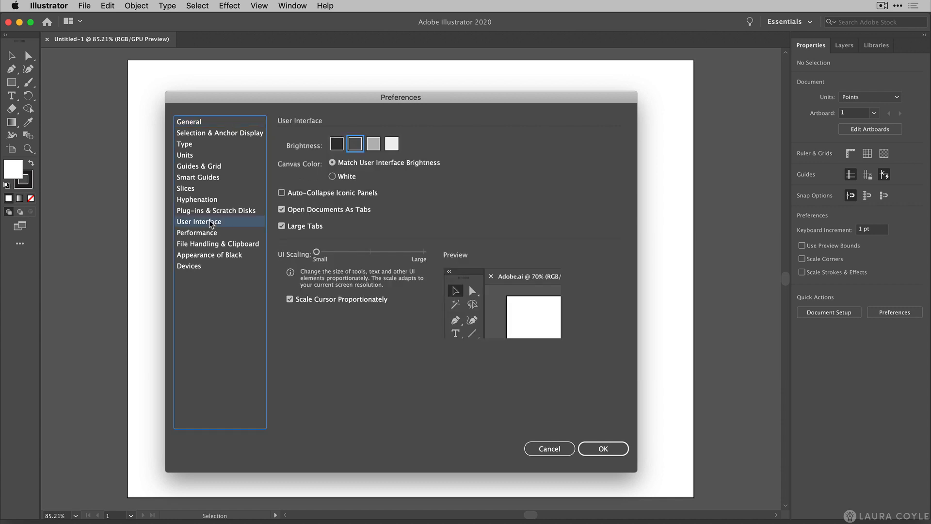
# Step: Preview each interface brightness level and the white canvas color, then restore medium dark and Match User Interface Brightness
pyautogui.click(340, 145)
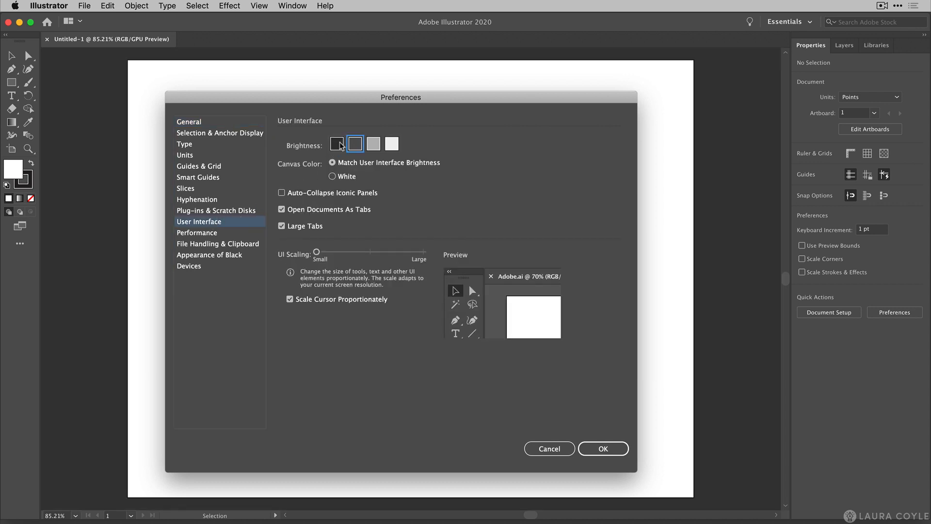
pyautogui.click(357, 145)
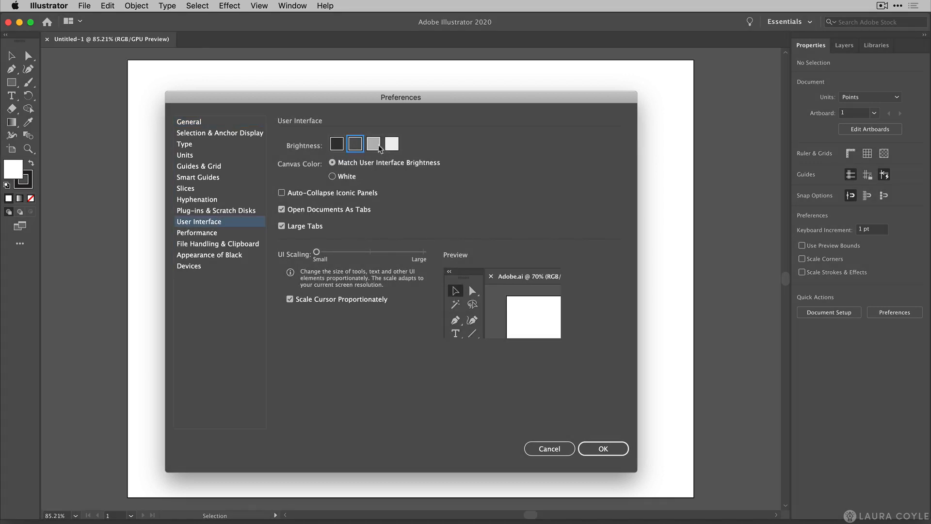
pyautogui.click(375, 147)
pyautogui.click(394, 145)
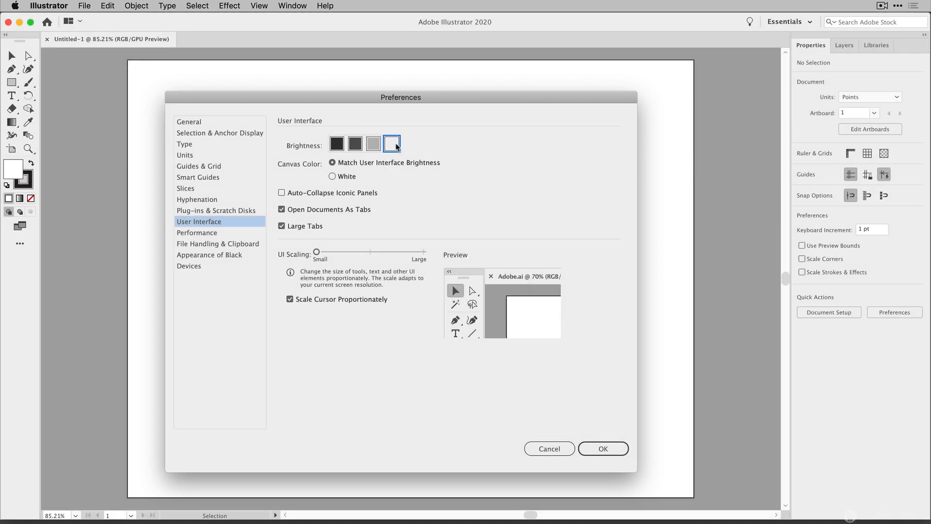
pyautogui.click(356, 144)
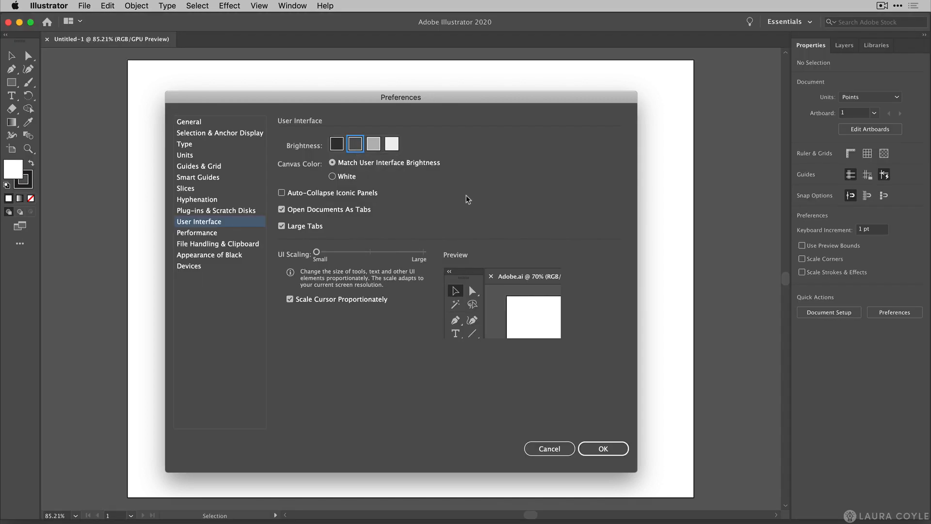
pyautogui.click(333, 177)
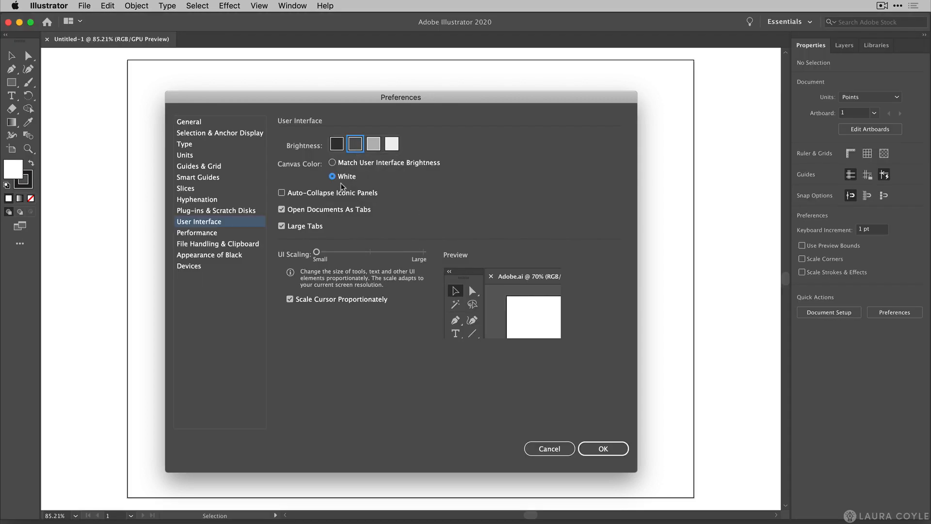
pyautogui.click(332, 162)
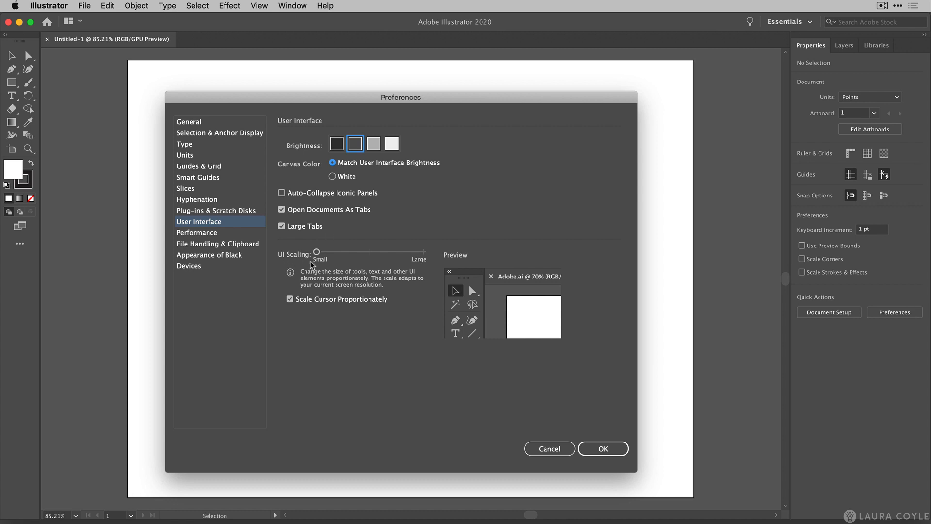
# Step: Set UI Scaling to the midpoint between Small and Large and restart the application to apply it
pyautogui.moveTo(316, 252); pyautogui.dragTo(425, 260)
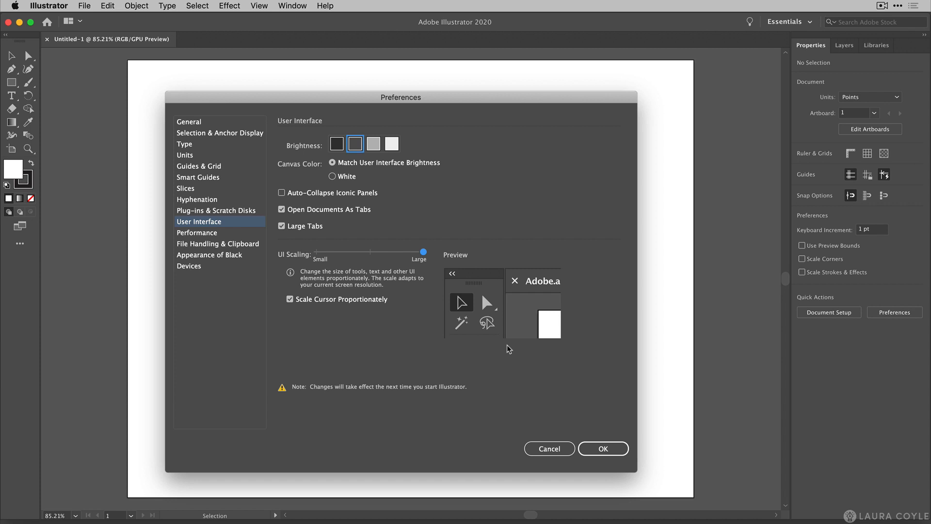
pyautogui.moveTo(424, 252); pyautogui.dragTo(375, 253)
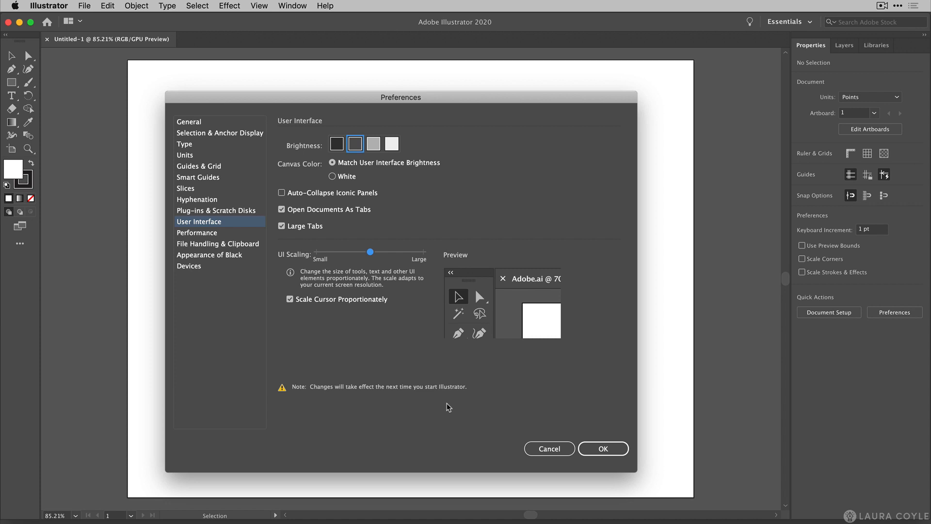
pyautogui.click(606, 450)
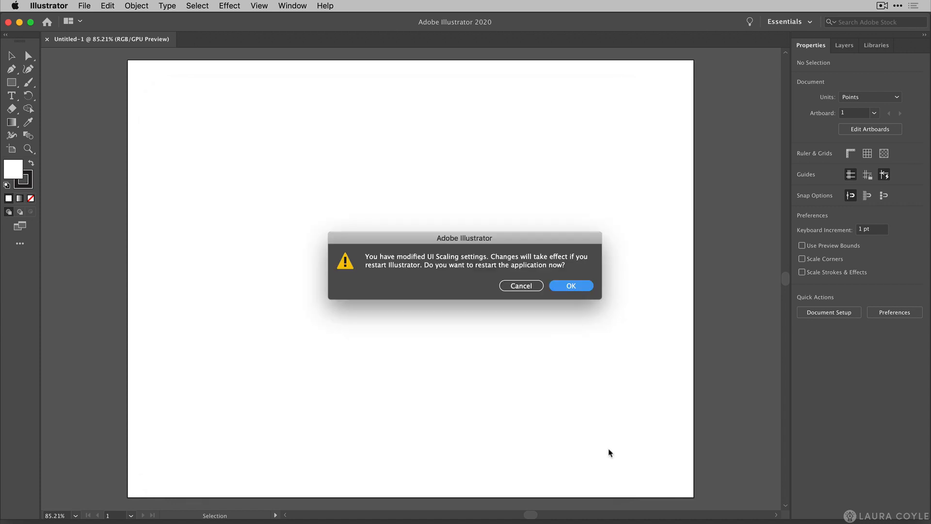
pyautogui.click(570, 287)
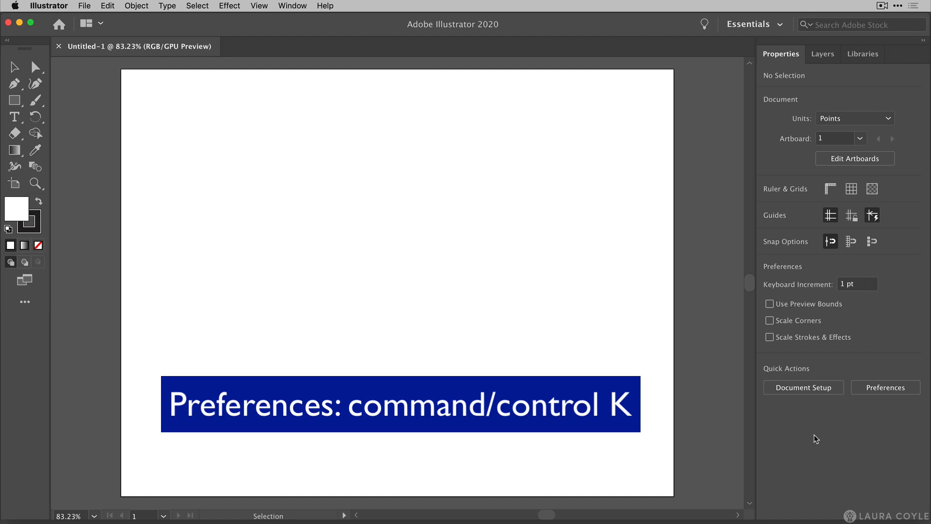
# Step: Nudge the blue circle to the right and set the Keyboard Increment to 1in in the General preferences
pyautogui.press('super+k')
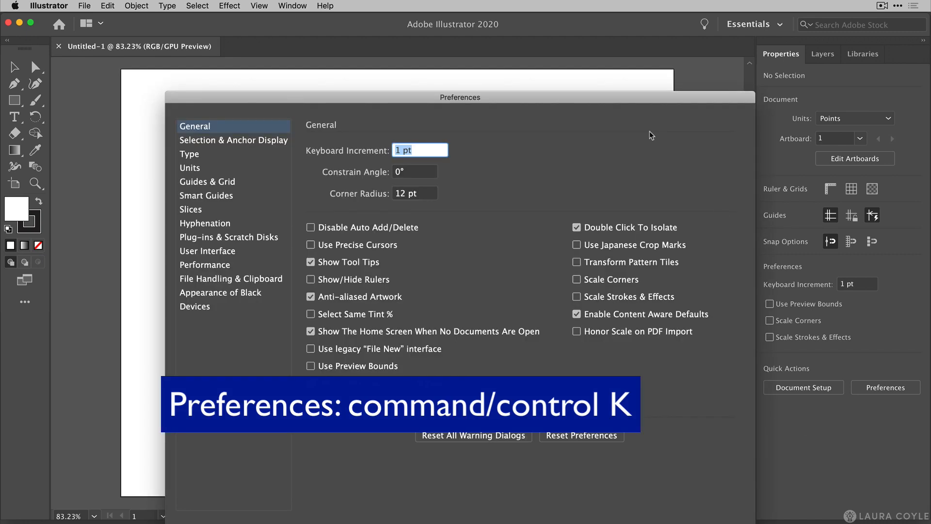
pyautogui.moveTo(627, 100); pyautogui.dragTo(592, 37)
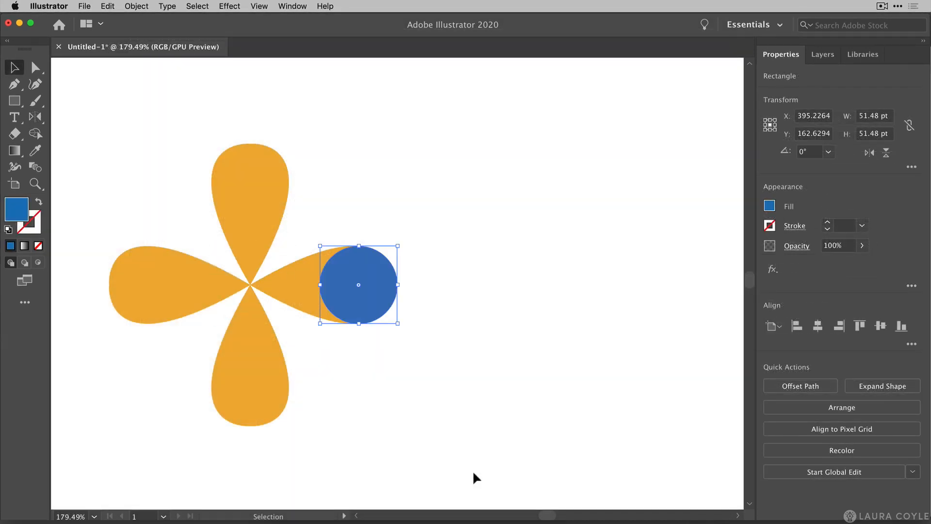
pyautogui.press('Right')
pyautogui.press('Right')
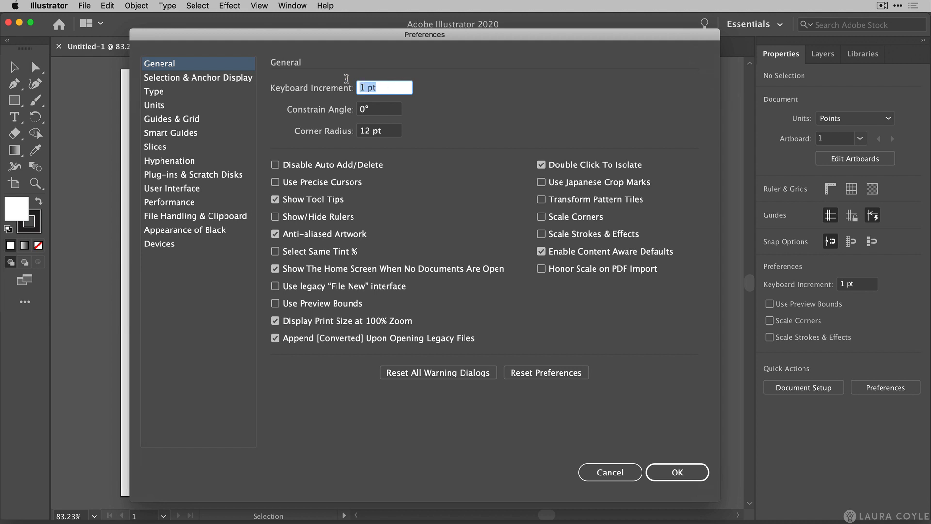
pyautogui.write('1in')
pyautogui.press('Tab')
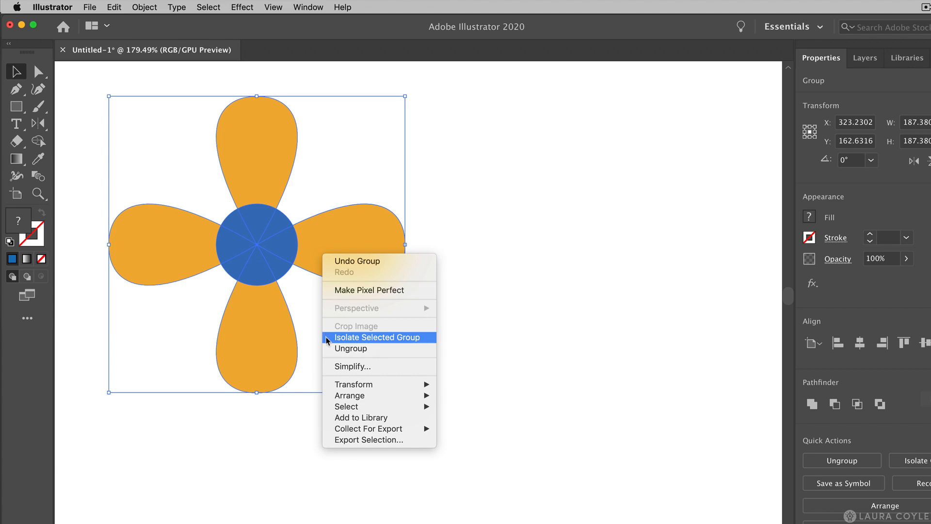
# Step: Isolate the selected flower group for editing
pyautogui.click(326, 339)
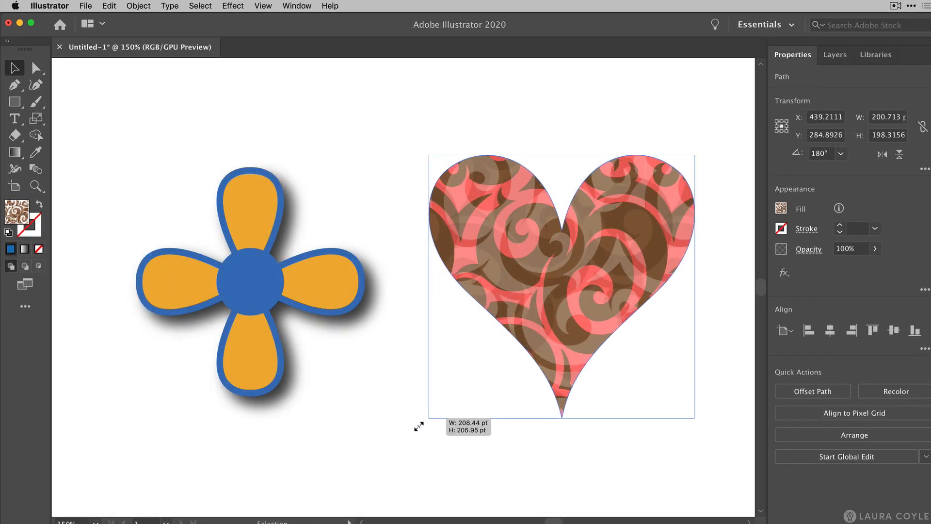
# Step: Scale down the patterned heart from its lower corner, and resize the outlined flower from its lower corner
pyautogui.moveTo(417, 424); pyautogui.dragTo(504, 346)
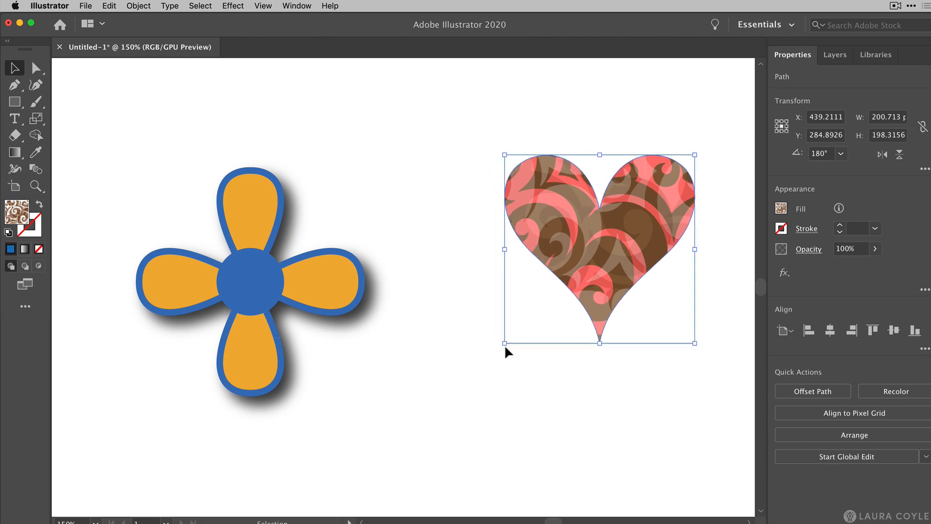
pyautogui.click(355, 308)
pyautogui.moveTo(362, 393); pyautogui.dragTo(418, 436)
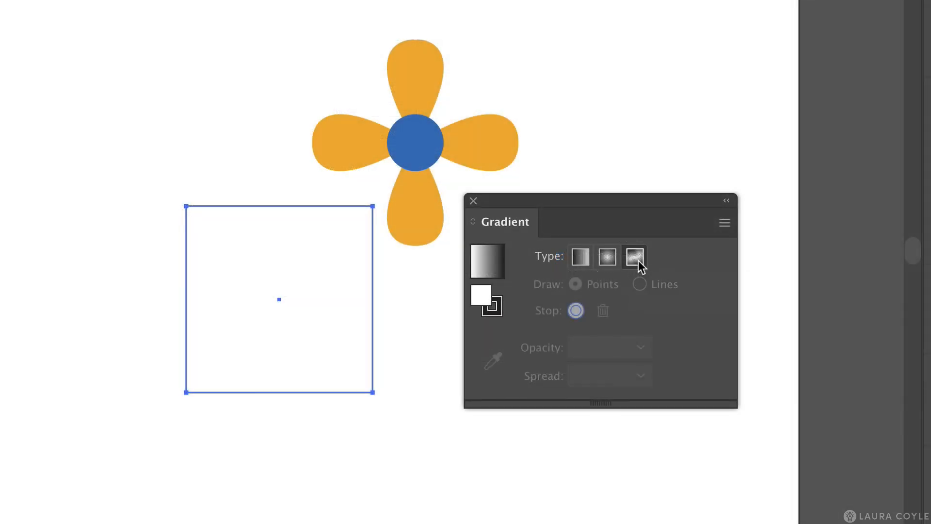
# Step: Turn on Enable Content Aware Defaults and apply a freeform gradient to the square, adding a color point near its upper-left corner
pyautogui.click(635, 257)
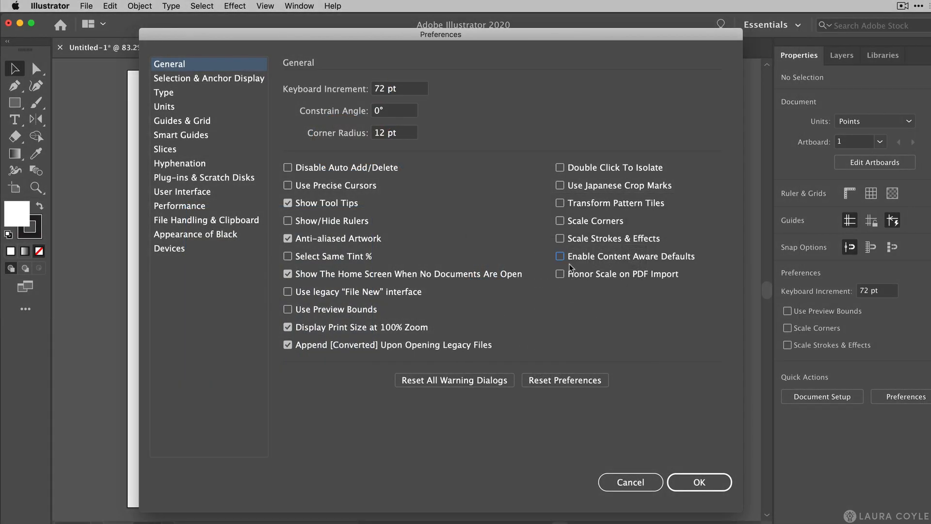
pyautogui.click(560, 256)
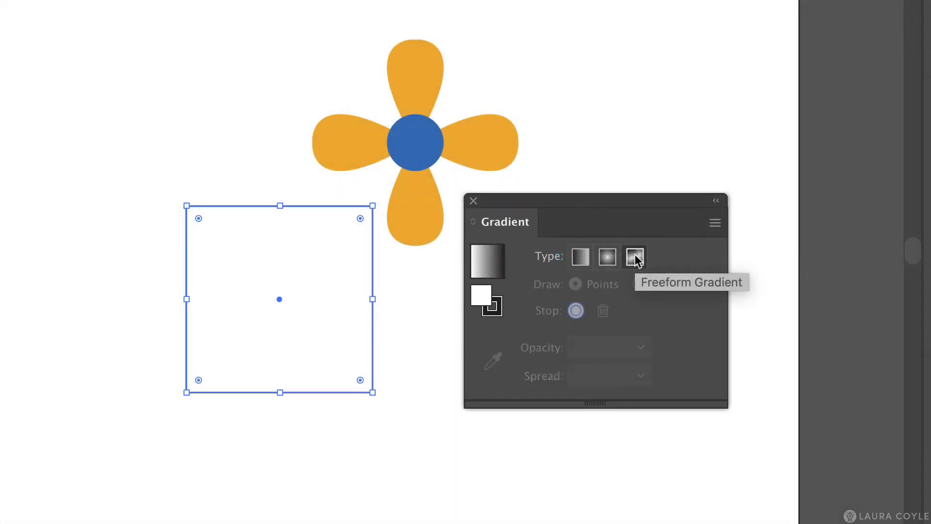
pyautogui.click(635, 260)
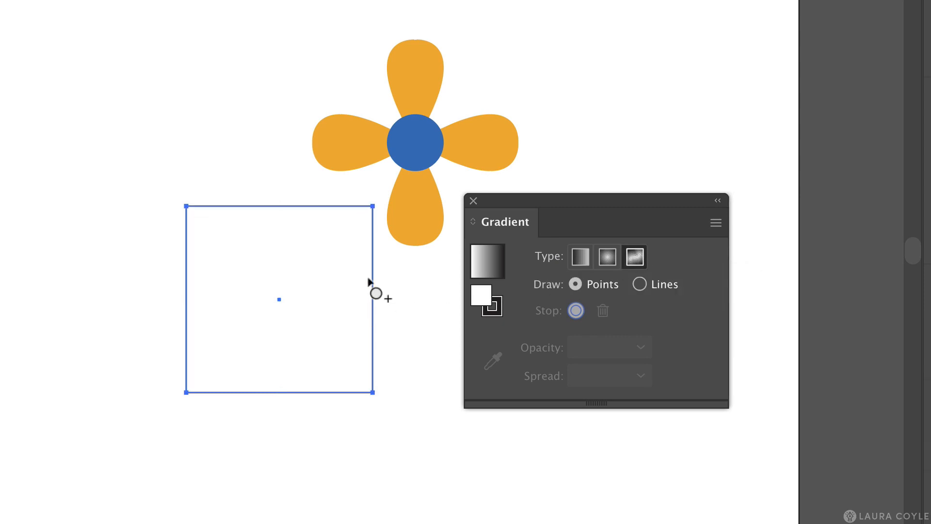
pyautogui.click(213, 229)
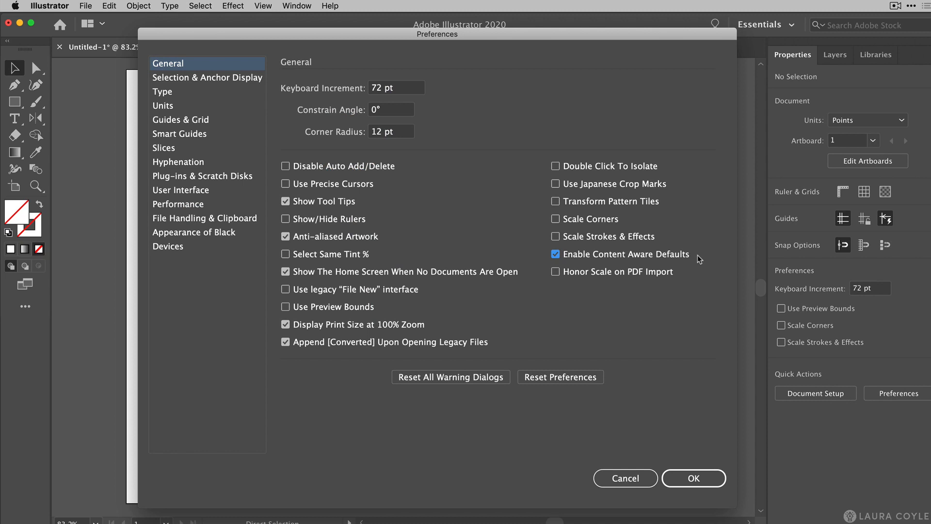
# Step: Try selecting the locked flower with a marquee, and enable Select and Unlock objects on canvas in the Selection & Anchor Display preferences
pyautogui.click(226, 77)
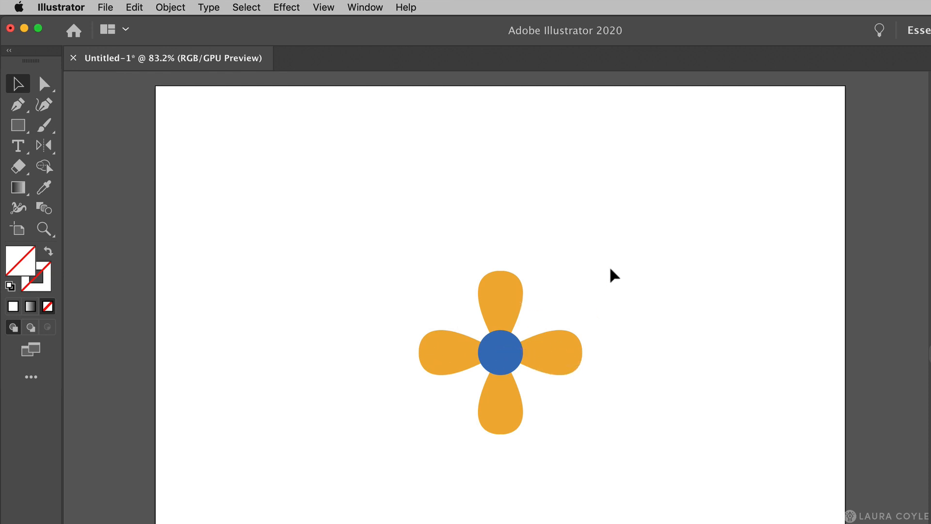
pyautogui.moveTo(611, 258); pyautogui.dragTo(411, 433)
pyautogui.press('super+k')
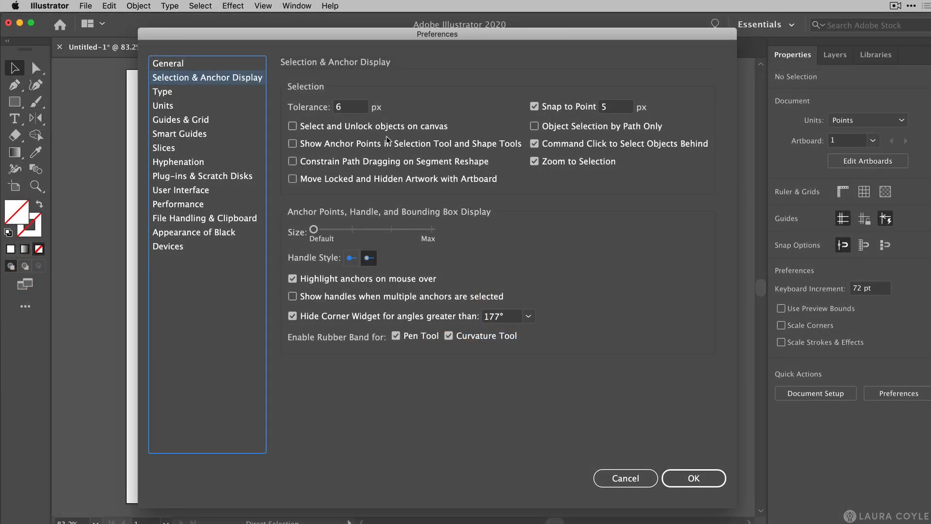
pyautogui.click(292, 127)
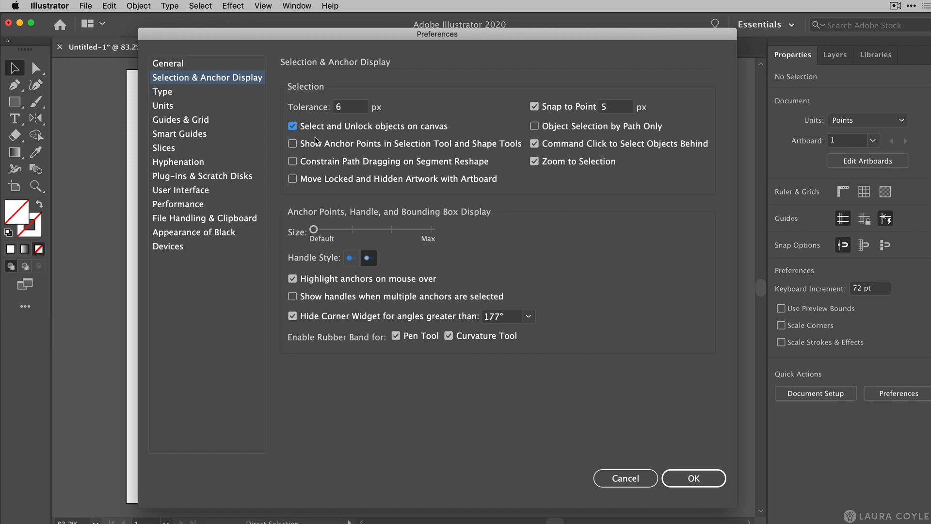
pyautogui.press('Return')
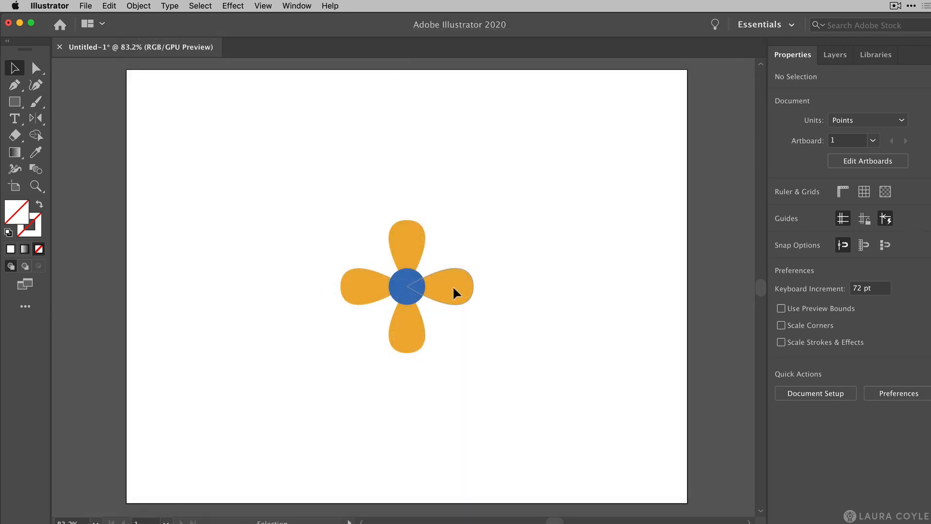
# Step: Unlock the flower group directly on the canvas and deselect it
pyautogui.click(453, 288)
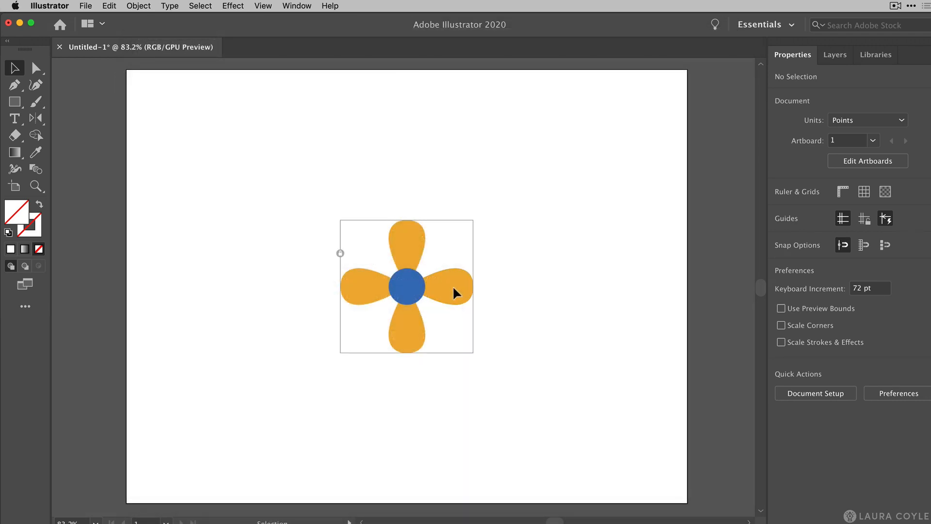
pyautogui.click(340, 252)
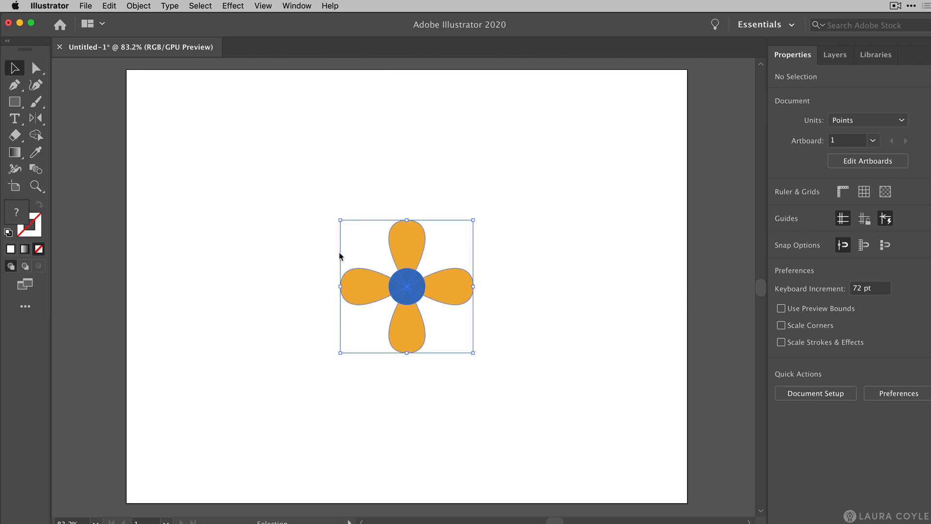
pyautogui.click(363, 329)
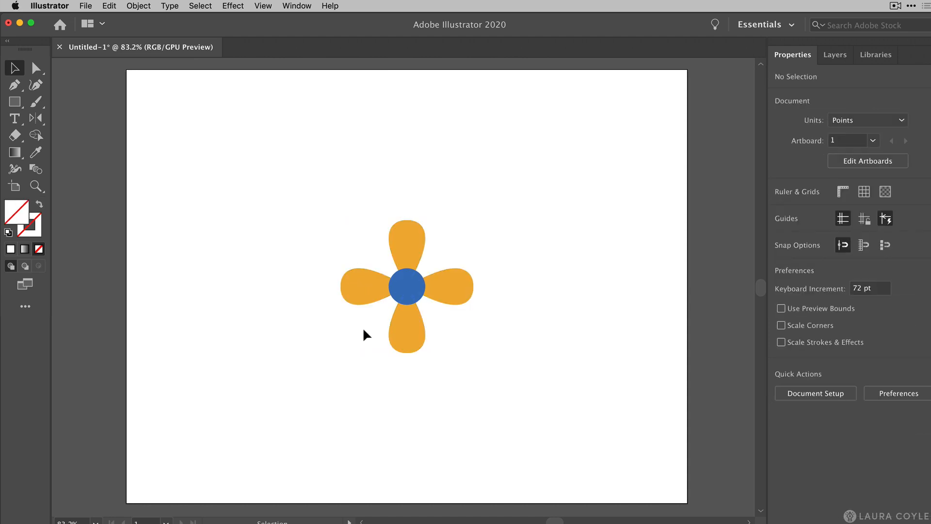
# Step: Turn on Move Locked and Hidden Artwork with Artboard in the Selection & Anchor Display preferences
pyautogui.press('super+k')
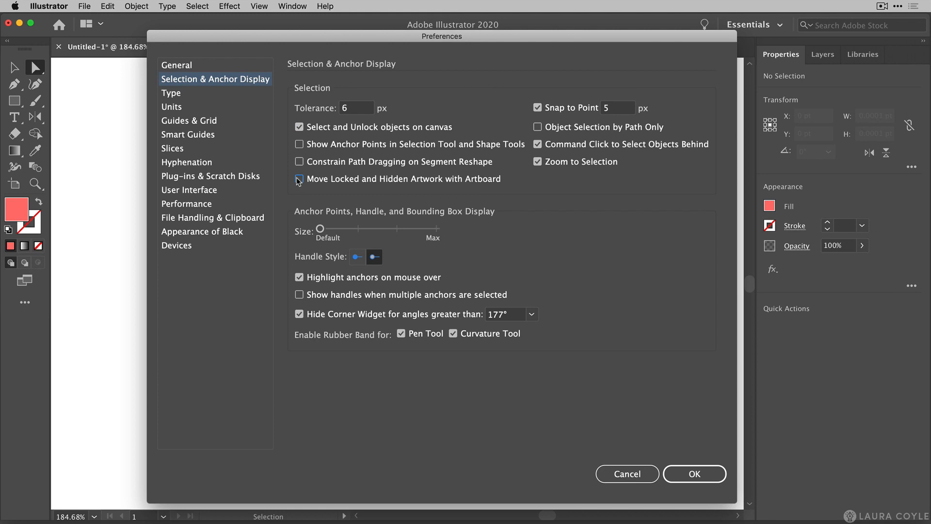
pyautogui.click(299, 179)
pyautogui.click(694, 473)
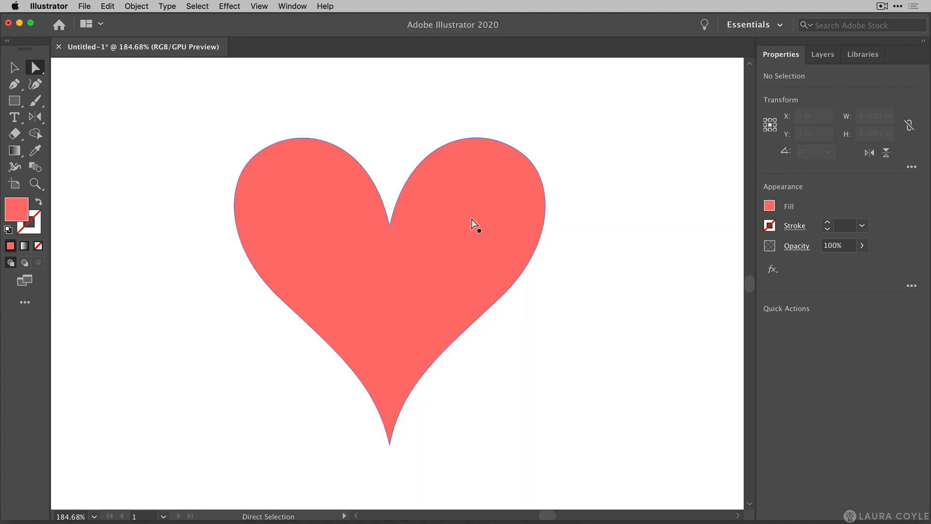
# Step: Select the heart's whole path and its upper-right anchor alone by turns, comparing which direction handles are displayed, and deselect it
pyautogui.click(472, 222)
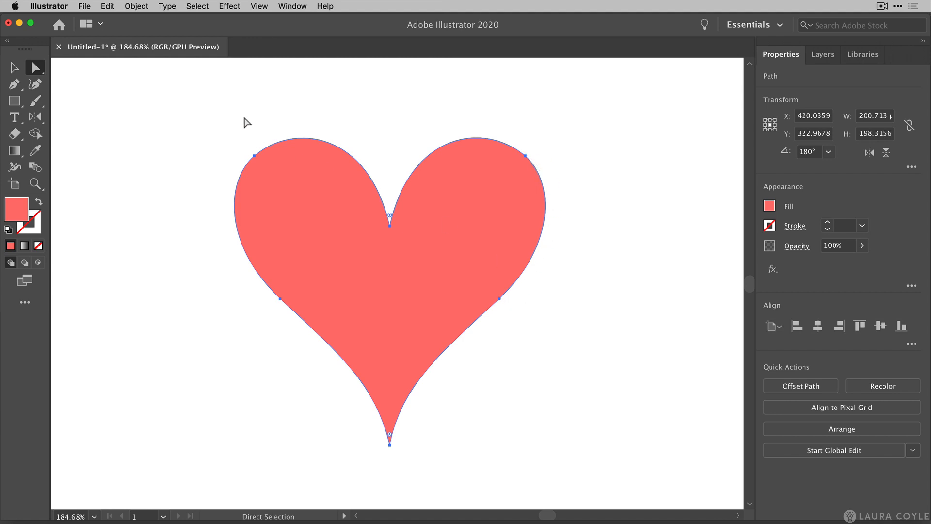
pyautogui.moveTo(201, 93); pyautogui.dragTo(633, 475)
pyautogui.click(528, 341)
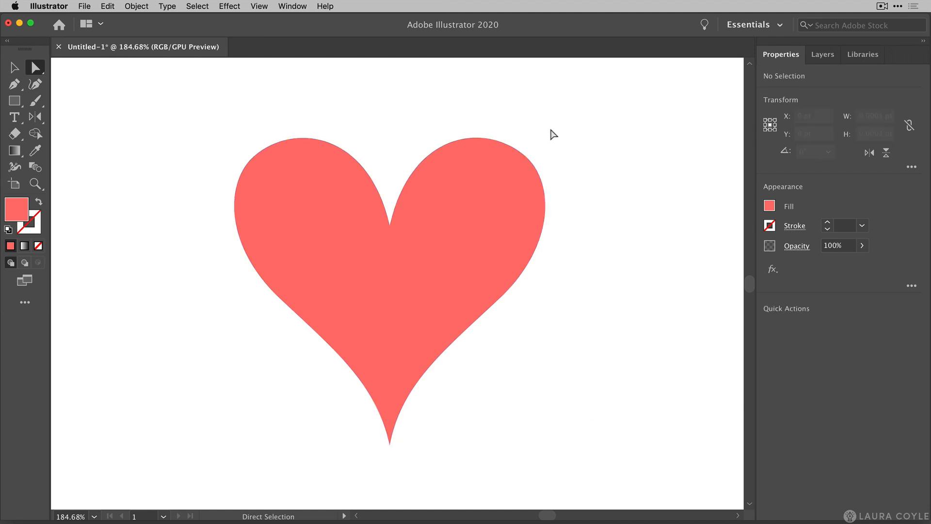
pyautogui.click(525, 155)
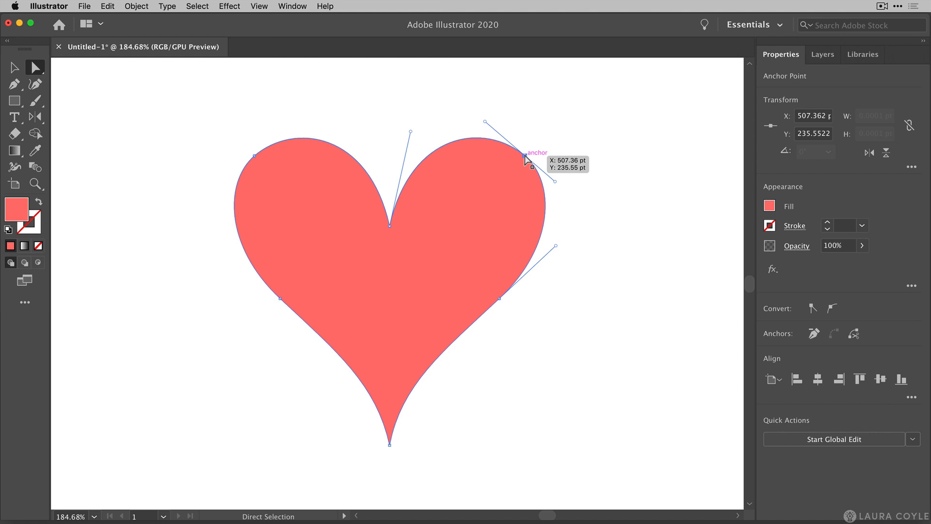
pyautogui.moveTo(215, 89); pyautogui.dragTo(612, 470)
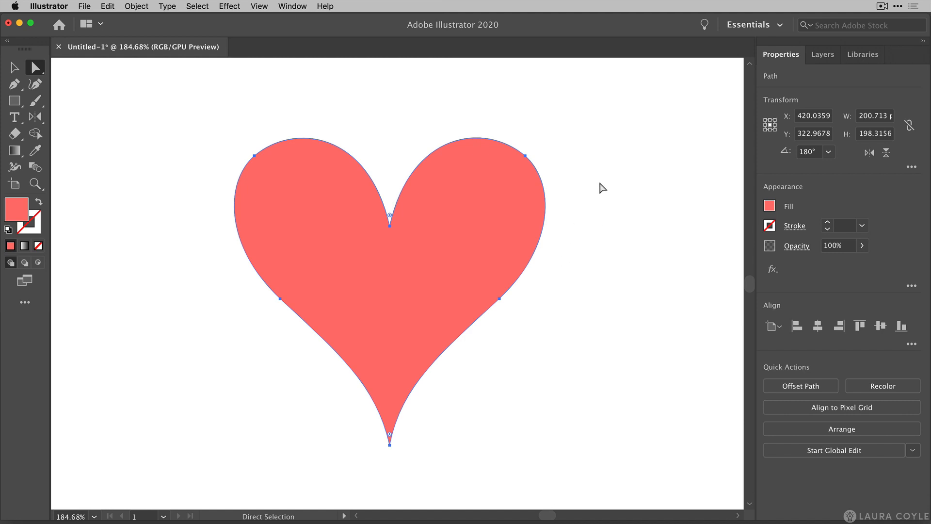
pyautogui.moveTo(555, 136); pyautogui.dragTo(505, 187)
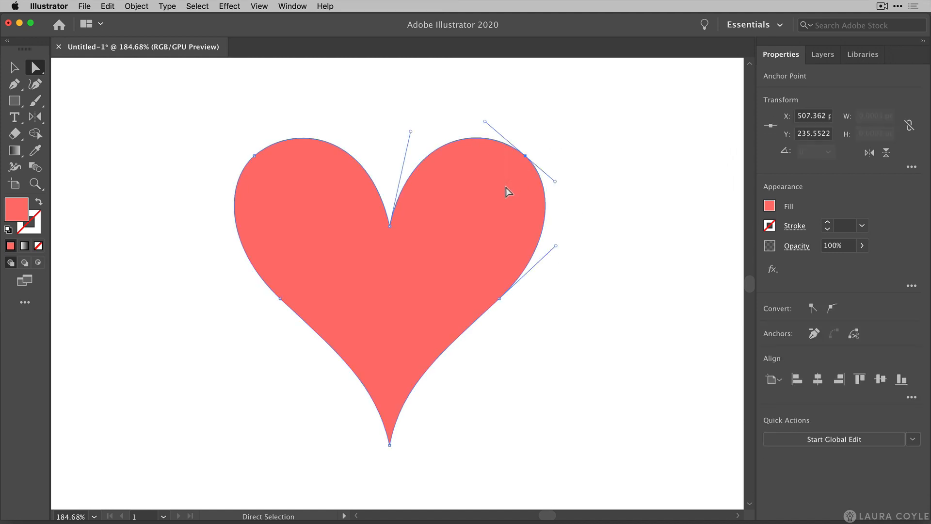
pyautogui.click(570, 246)
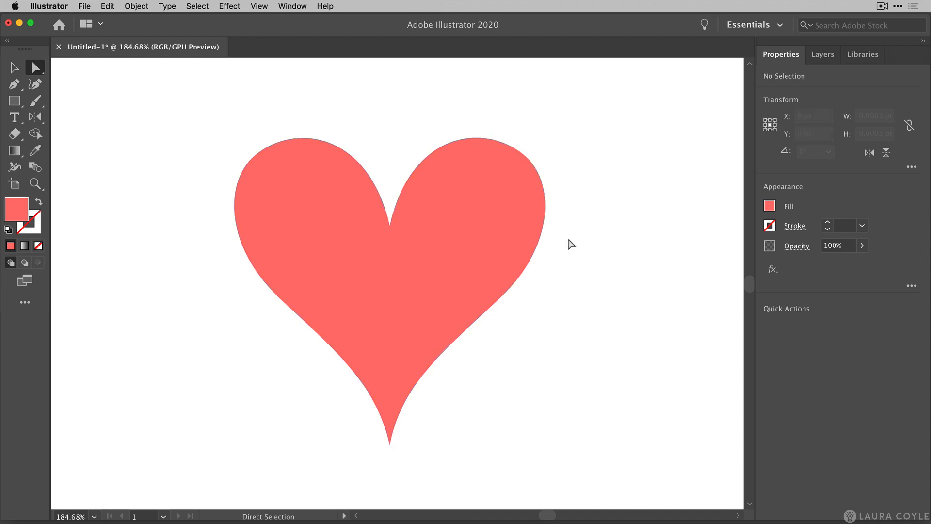
# Step: Set anchor size one notch above Default, choose the solid handle style, show handles for multiple selected anchors, and marquee-select the heart
pyautogui.press('super+k')
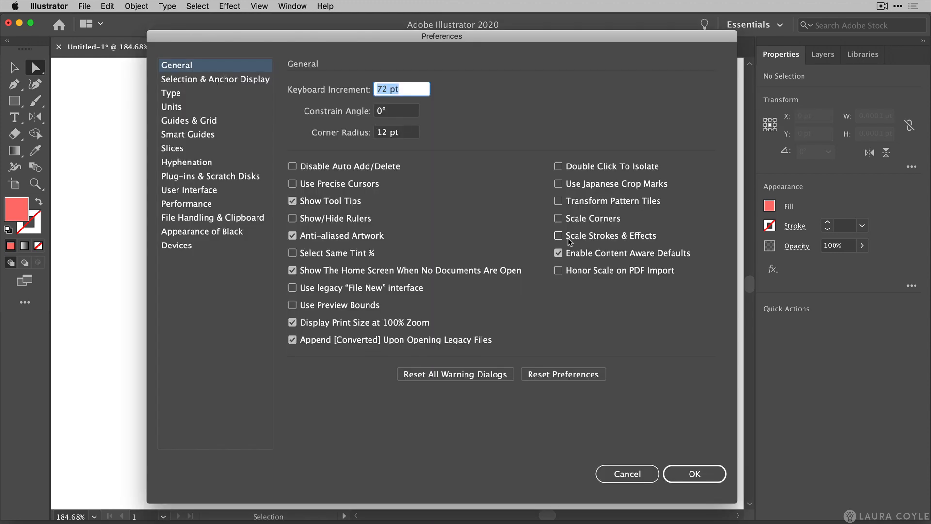
pyautogui.click(251, 80)
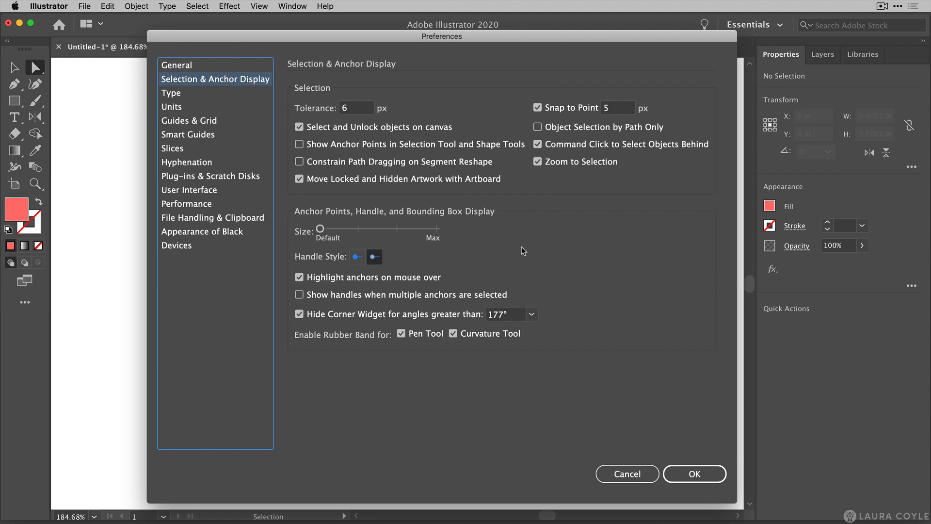
pyautogui.click(359, 230)
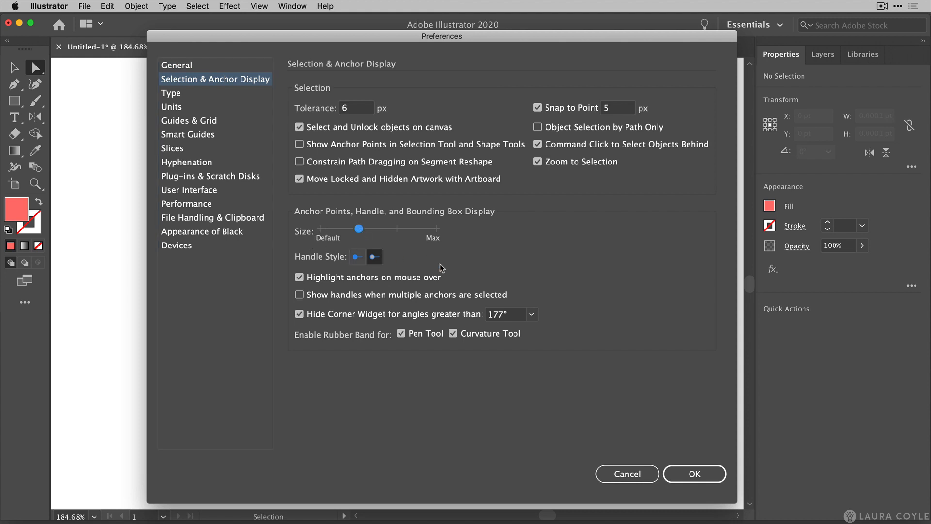
pyautogui.click(358, 258)
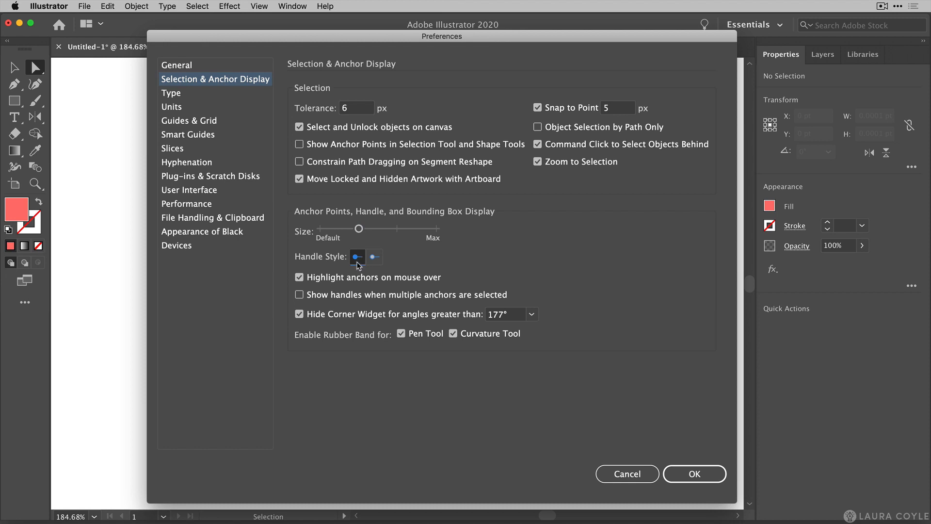
pyautogui.click(300, 295)
pyautogui.click(697, 476)
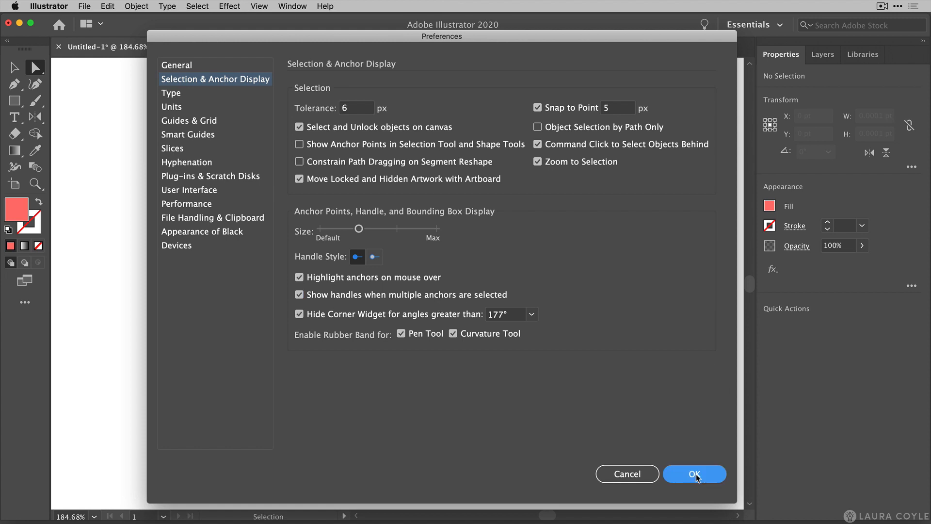
pyautogui.moveTo(197, 93); pyautogui.dragTo(624, 484)
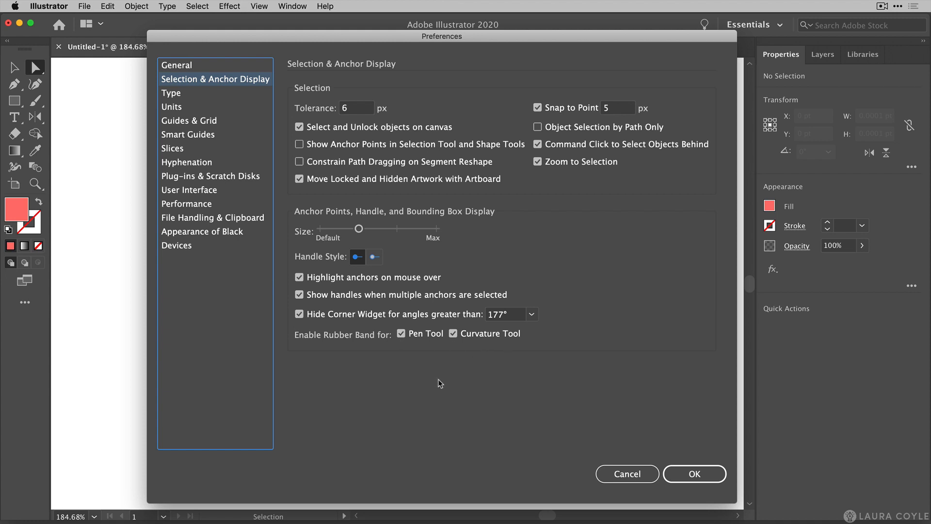
# Step: Review the Type preferences, examining in-menu font previews on the sample text and the choices for Number of Recent Fonts
pyautogui.click(187, 95)
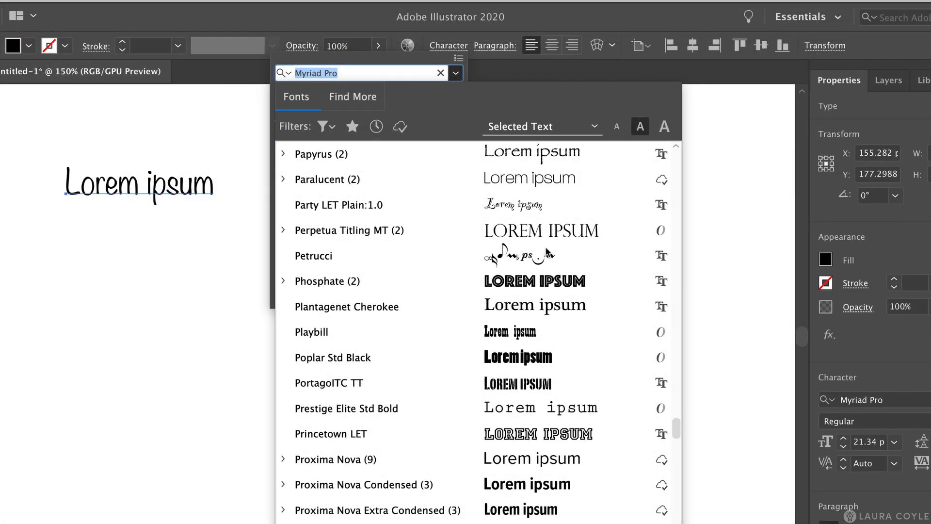
pyautogui.scroll(-3, 546, 253)
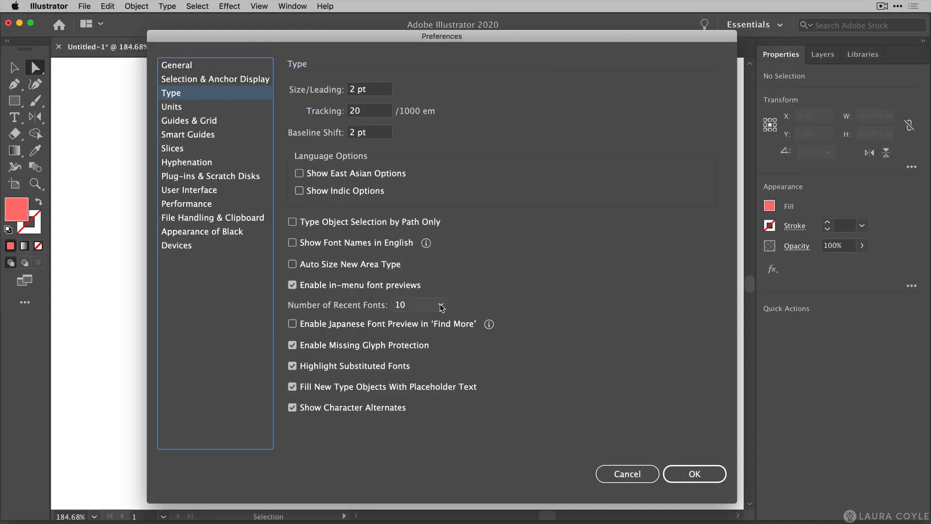
pyautogui.click(441, 305)
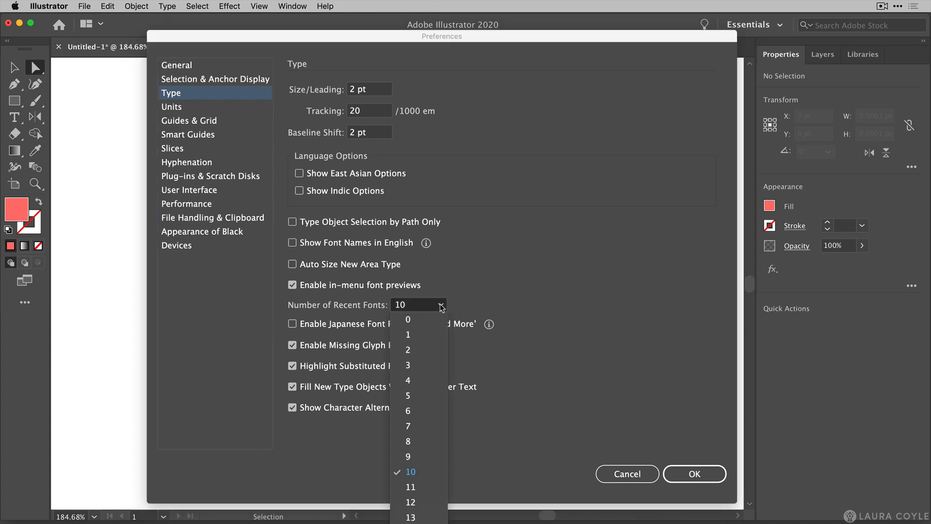
pyautogui.click(460, 305)
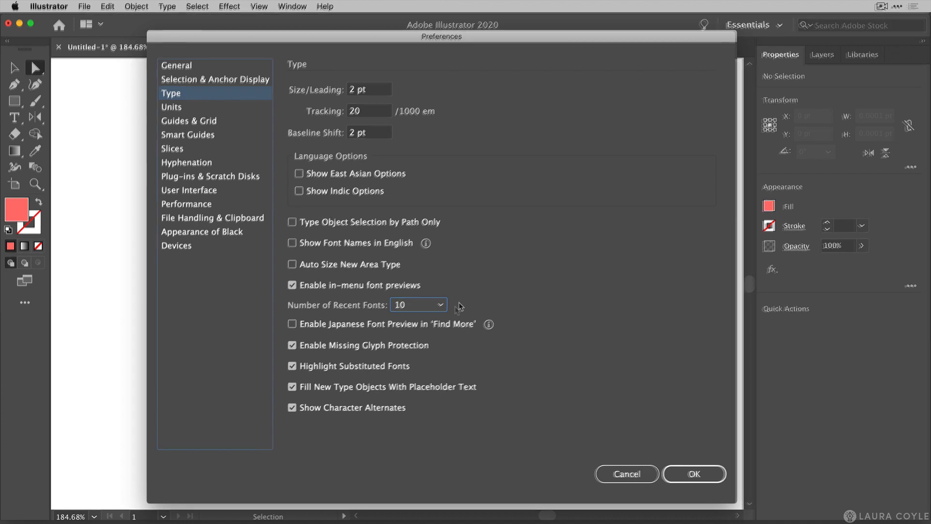
pyautogui.click(457, 305)
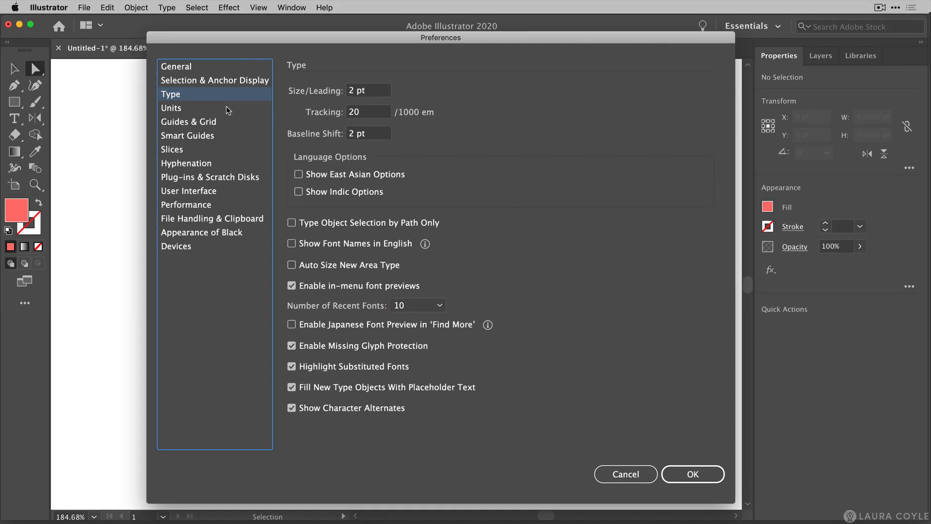
# Step: Review the Units and Guides & Grid preferences, and locate the Show Grid command
pyautogui.click(207, 109)
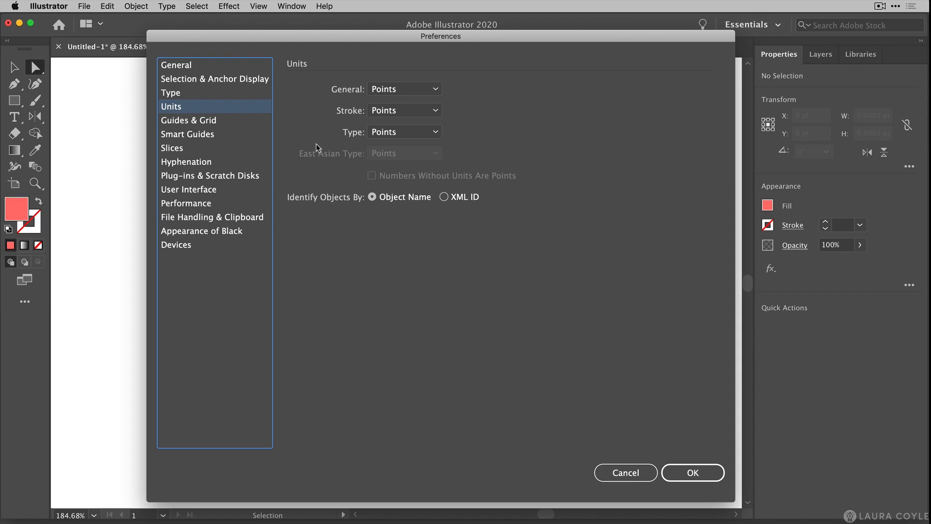
pyautogui.click(220, 119)
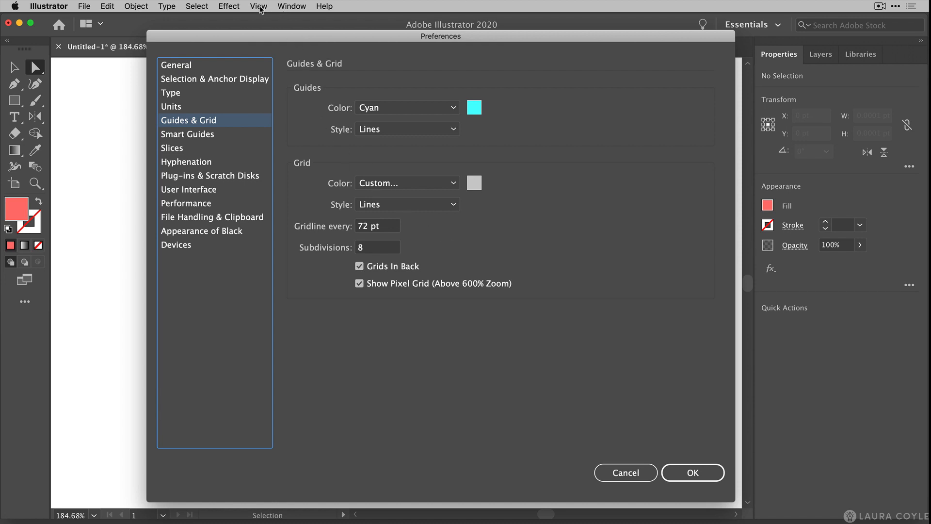
pyautogui.click(260, 6)
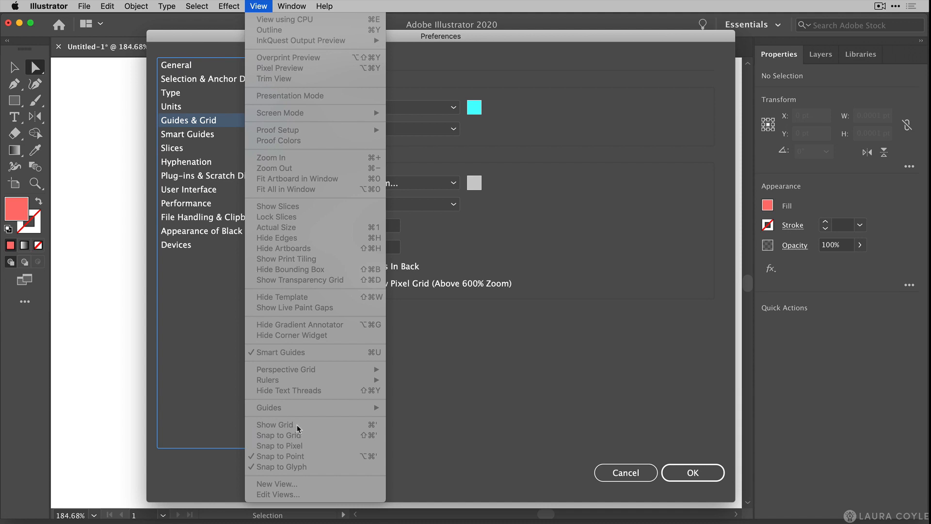
pyautogui.click(460, 388)
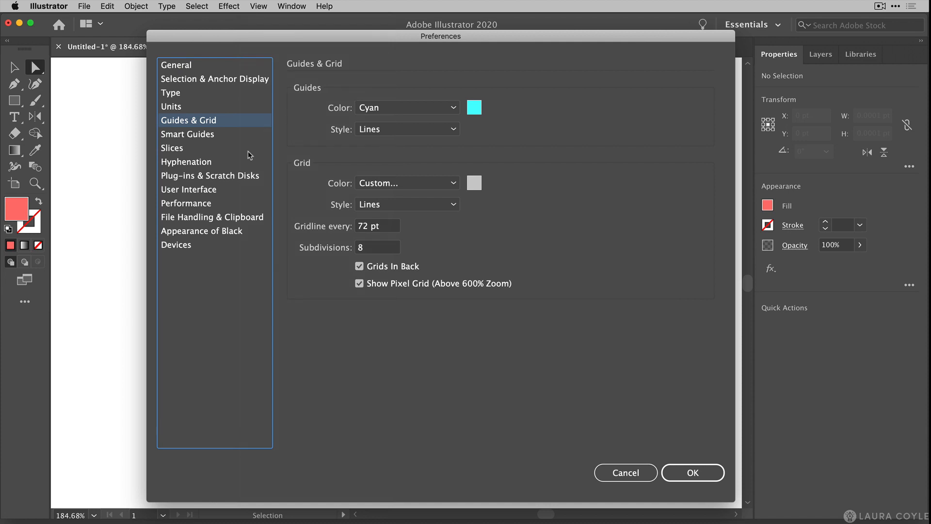
# Step: Review the Smart Guides display options and locate the command that toggles Smart Guides
pyautogui.click(206, 136)
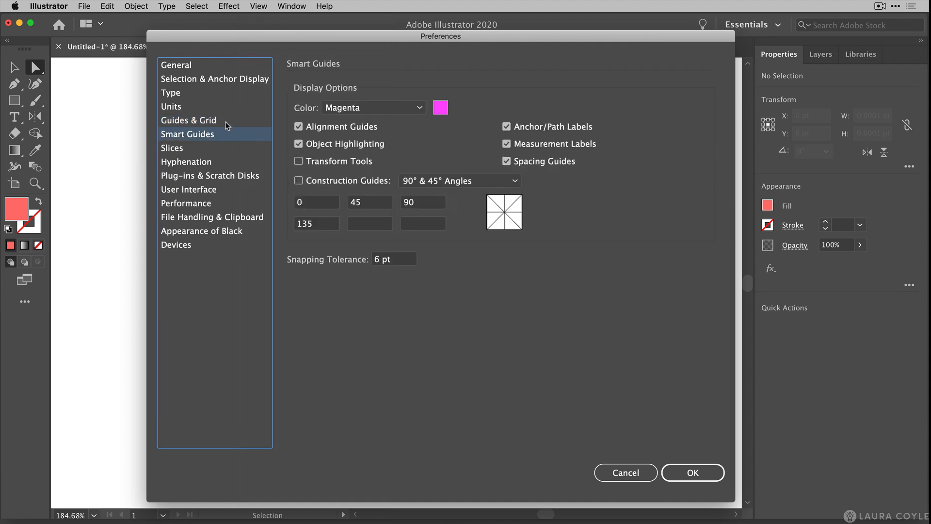
pyautogui.click(253, 3)
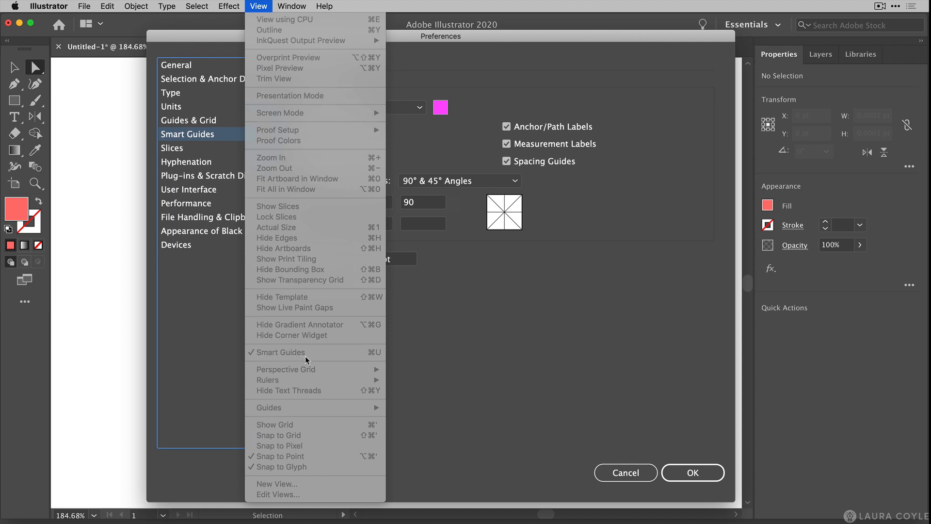
pyautogui.click(444, 353)
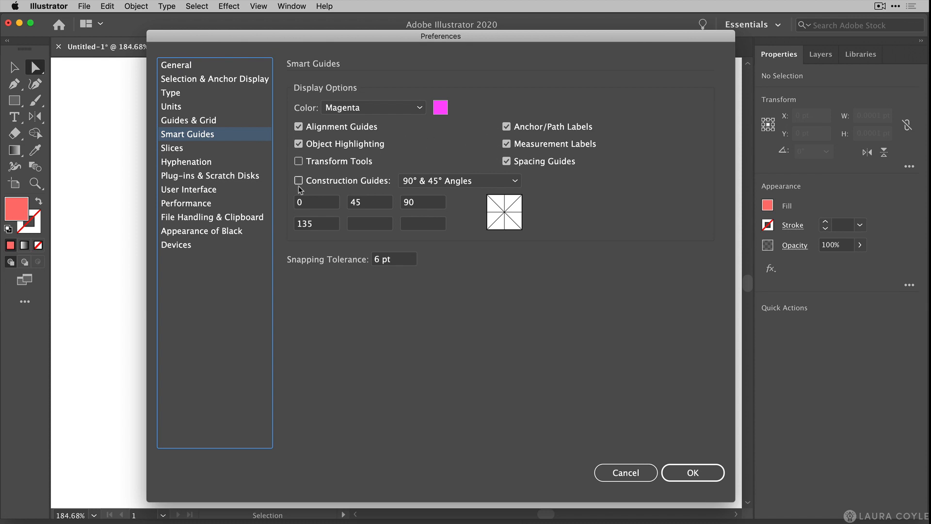
# Step: Turn on Real-Time Drawing and Editing in the Performance preferences, and scale the dotted heart slightly to test the live preview
pyautogui.click(193, 205)
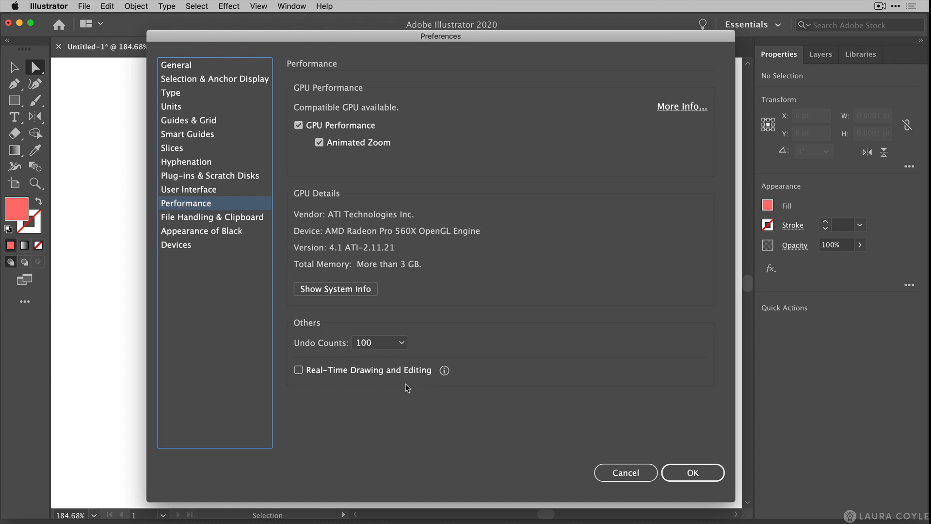
pyautogui.click(298, 370)
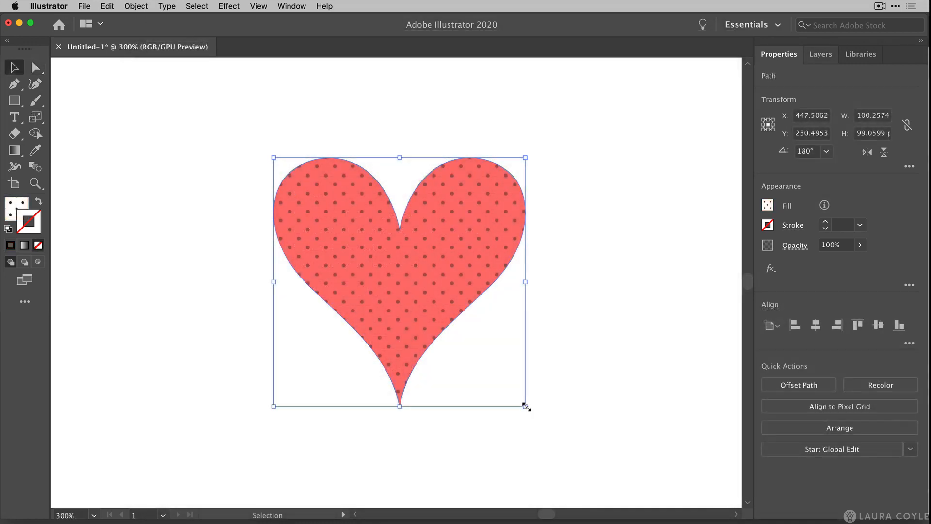
pyautogui.moveTo(526, 405)
pyautogui.mouseDown()
pyautogui.moveTo(463, 343)
pyautogui.moveTo(545, 426)
pyautogui.moveTo(506, 389)
pyautogui.moveTo(524, 407)
pyautogui.mouseUp()
pyautogui.click(575, 393)
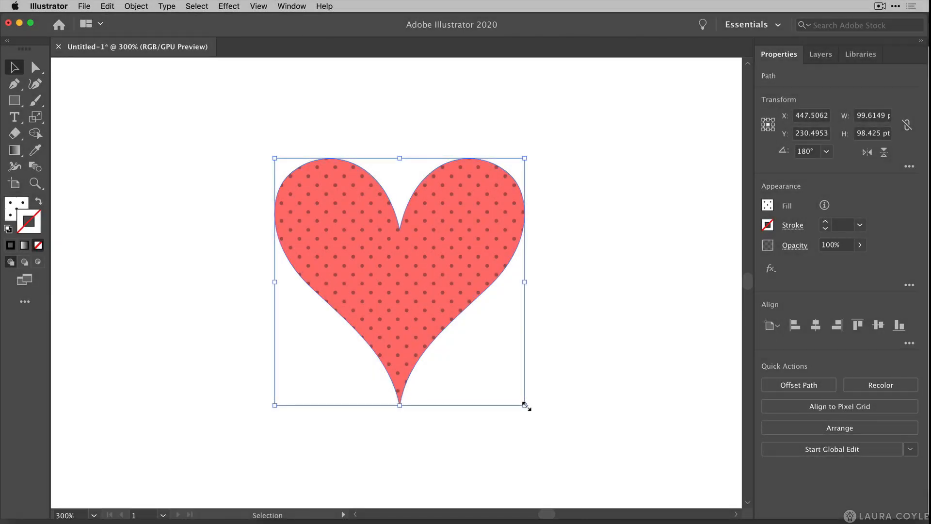
pyautogui.moveTo(524, 403); pyautogui.dragTo(530, 421)
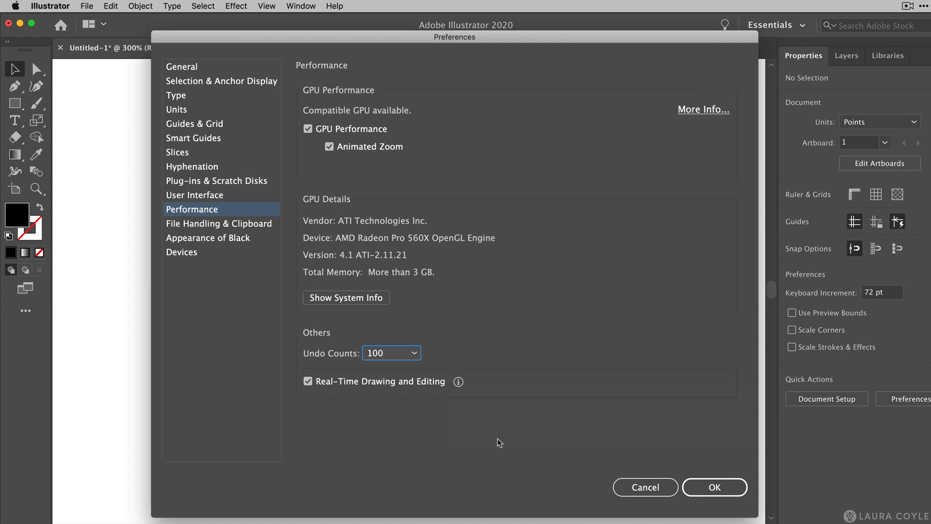
# Step: Review the File Handling & Clipboard, Appearance of Black and Devices preferences, and apply the preferences
pyautogui.click(244, 225)
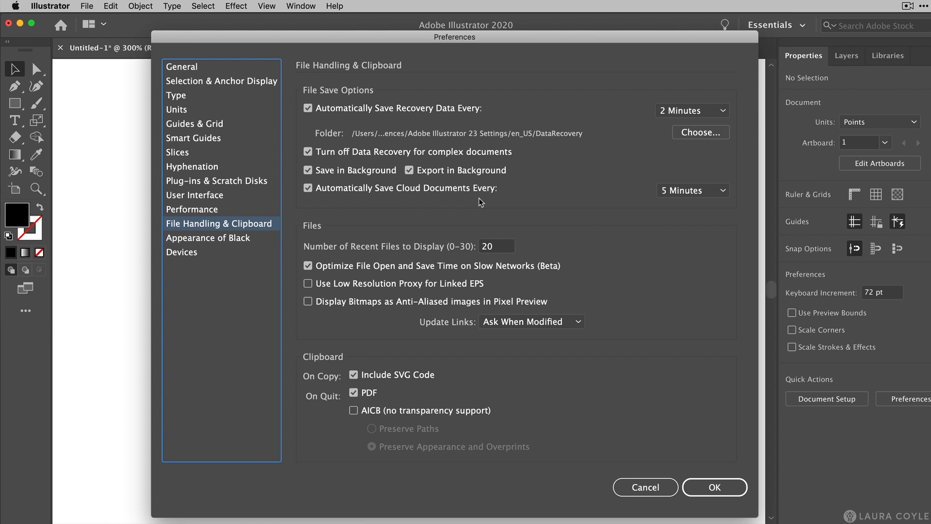
pyautogui.click(221, 238)
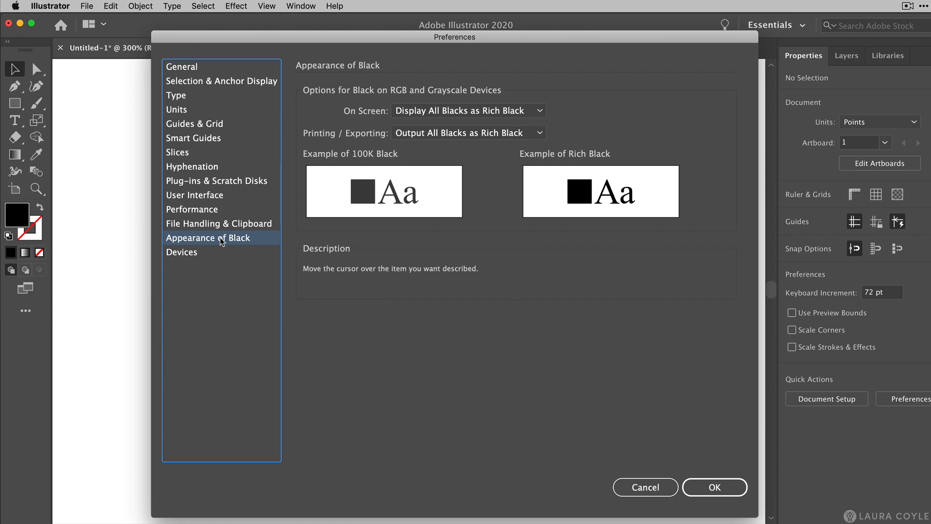
pyautogui.click(217, 253)
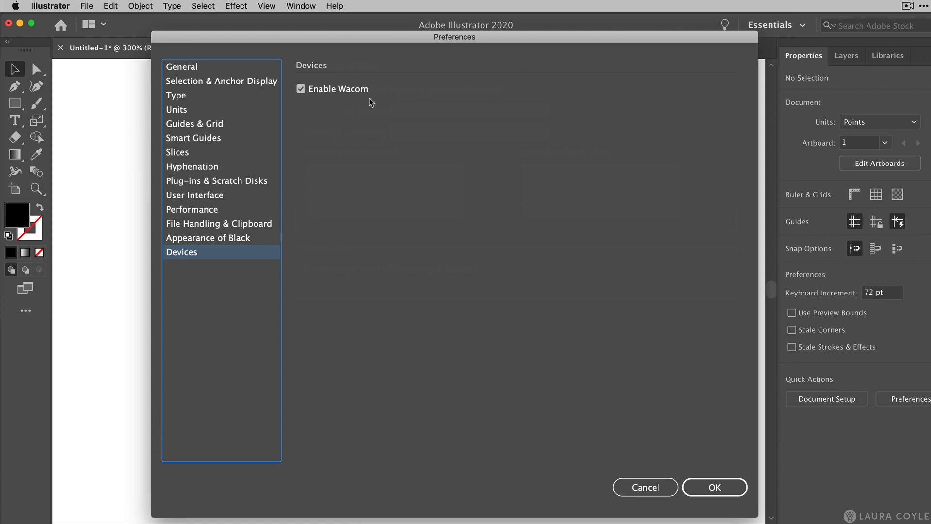
pyautogui.click(703, 489)
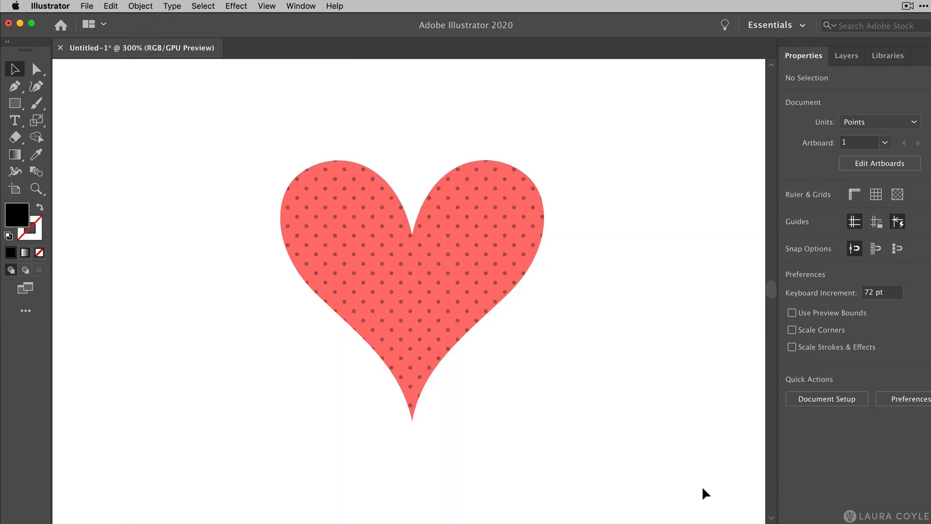